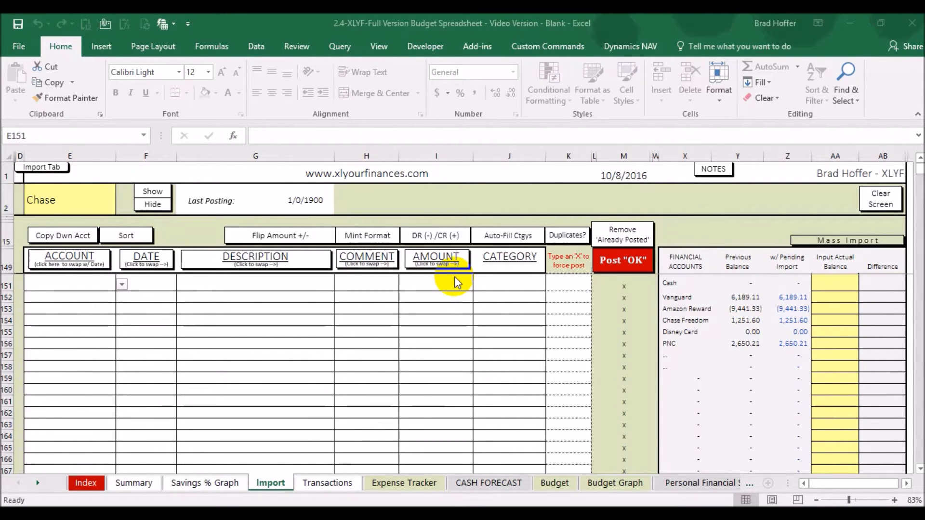
In Mint in the browser, export all cash and credit transactions from the Transactions page as a CSV file.
click(278, 505)
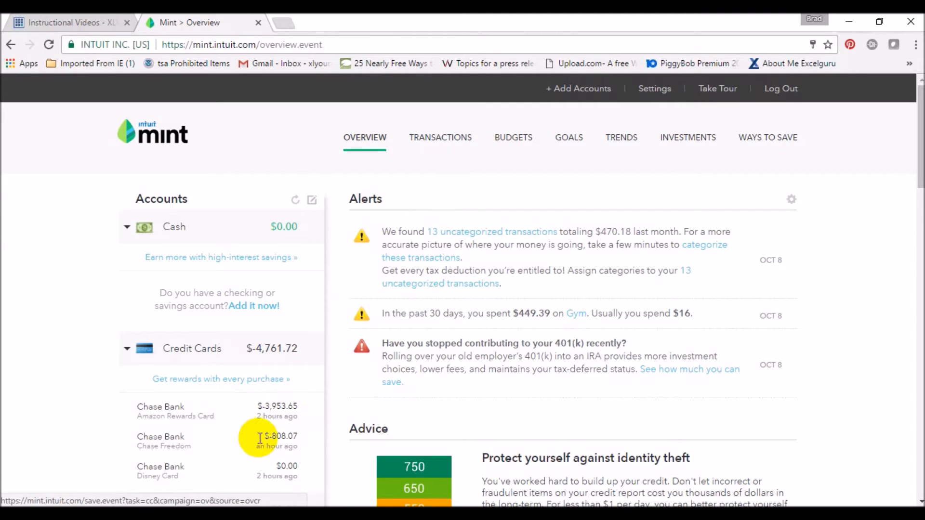
click(439, 138)
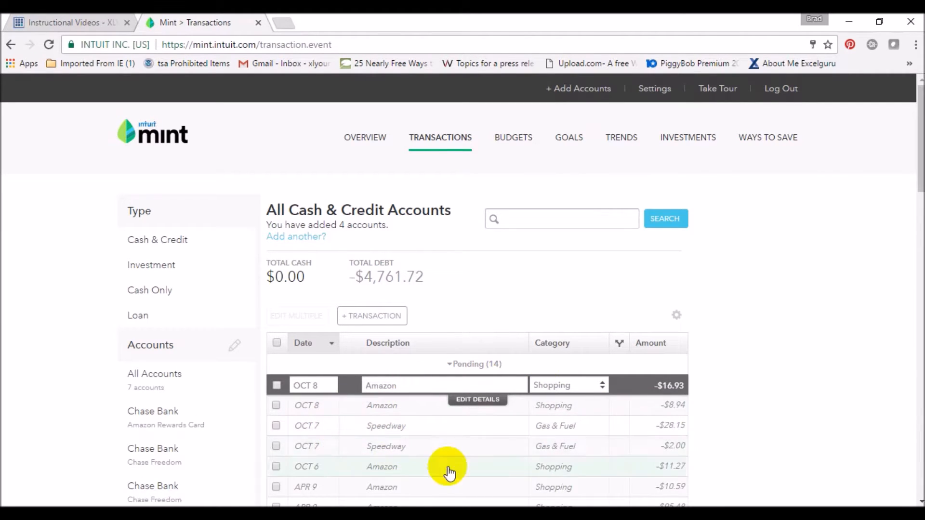
scroll(525, 438, down, 3)
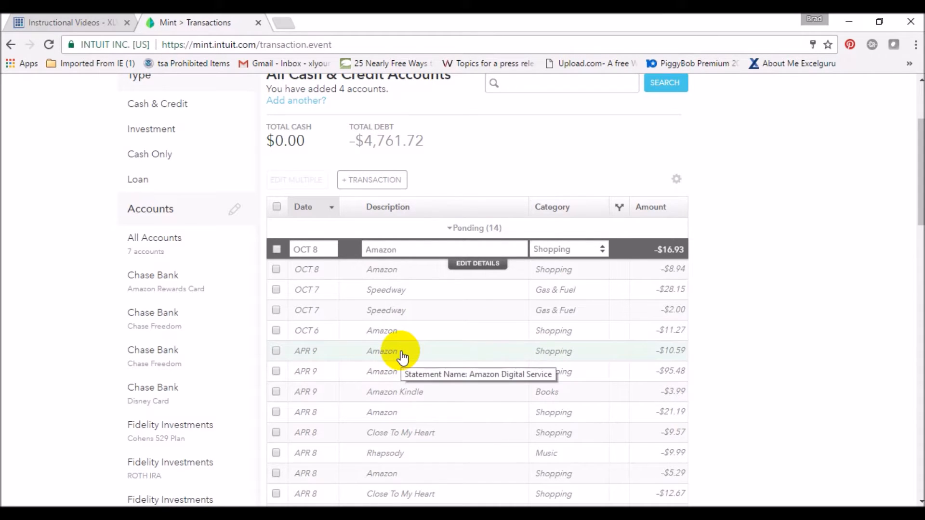
scroll(749, 312, down, 20)
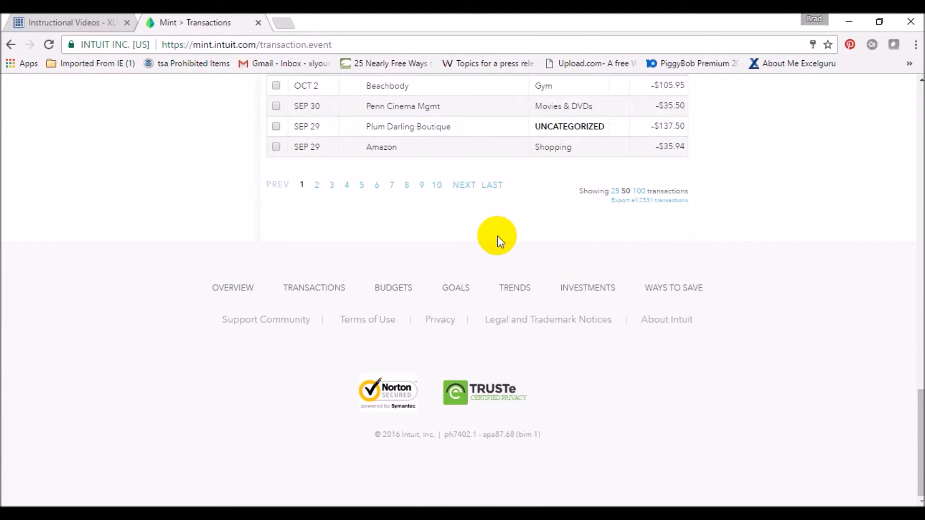
click(632, 207)
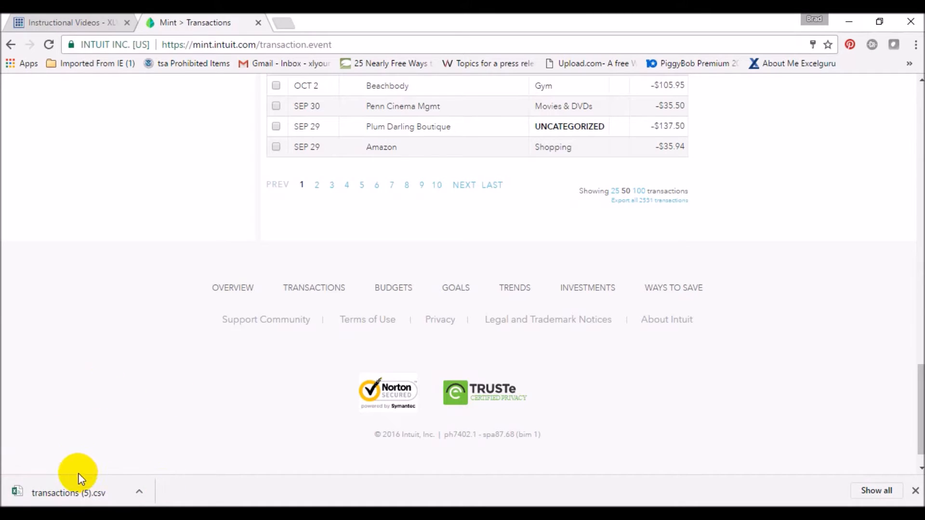
Open the downloaded transactions CSV and copy its data in columns A to G through row 279.
click(87, 486)
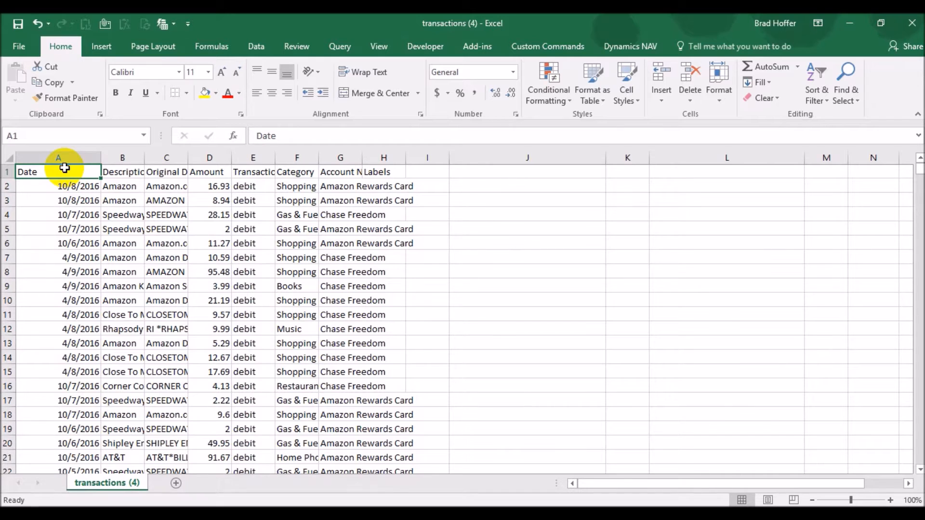
drag(65, 168, 329, 321)
scroll(328, 322, down, 7)
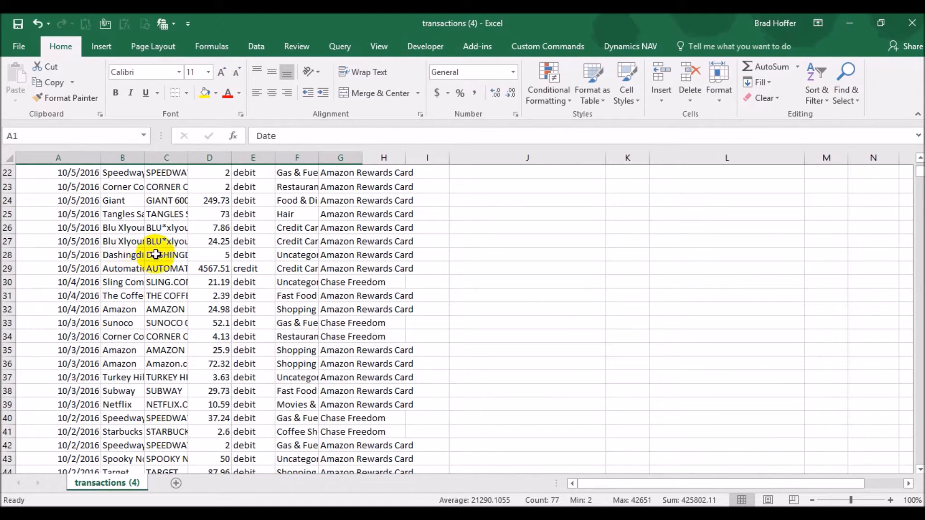
scroll(158, 252, down, 20)
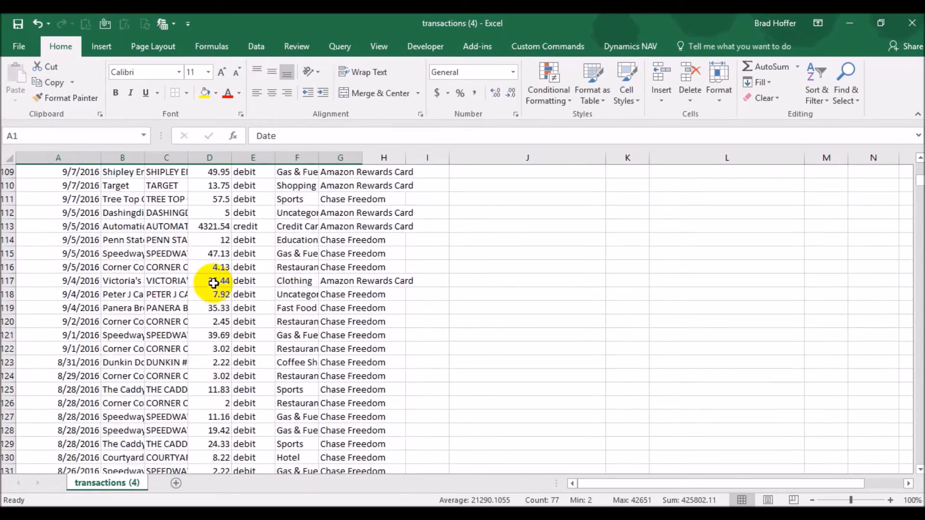
scroll(214, 284, down, 20)
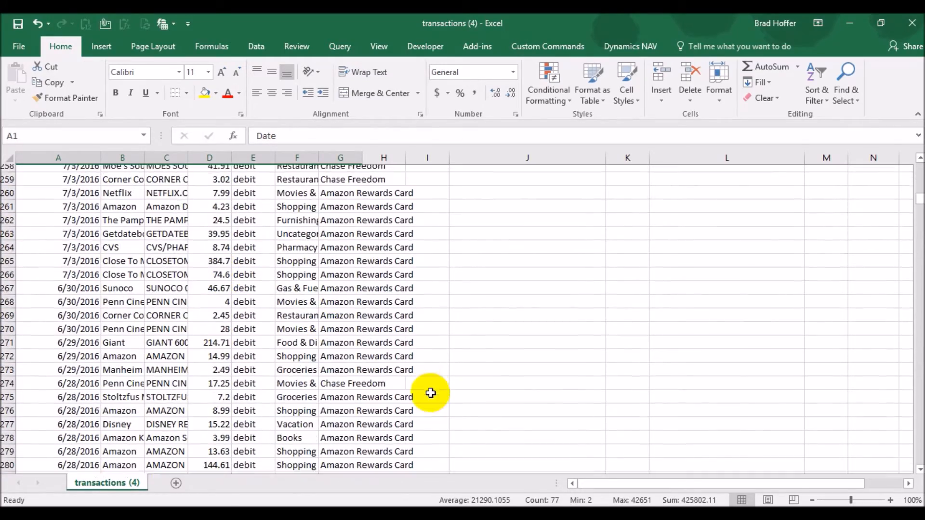
shift+click(351, 441)
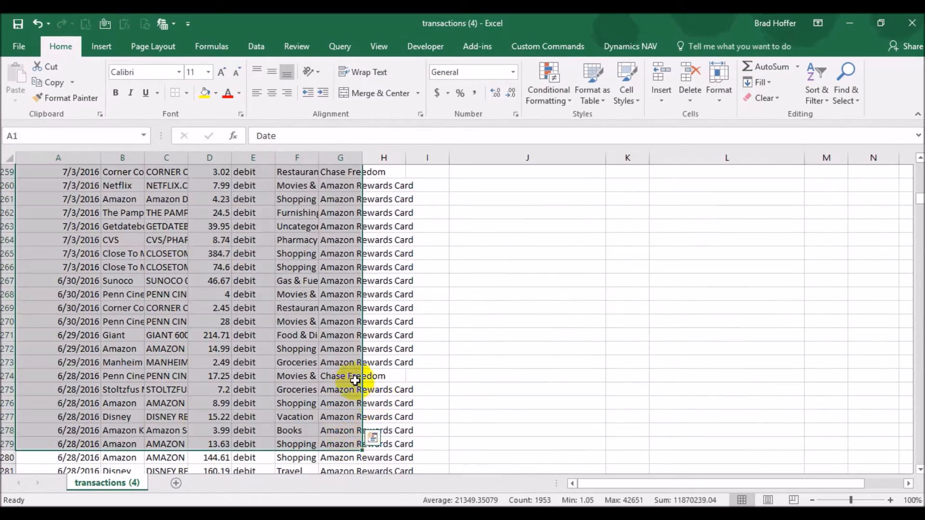
right_click(247, 277)
click(279, 242)
Return to the budget workbook's Import tab and paste the copied data as values starting at cell E151.
scroll(280, 241, up, 20)
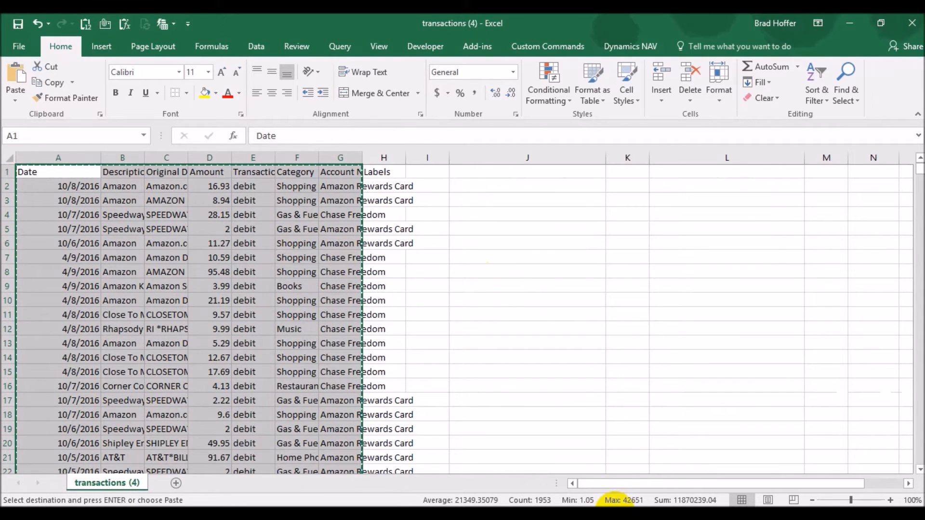
click(615, 514)
click(739, 471)
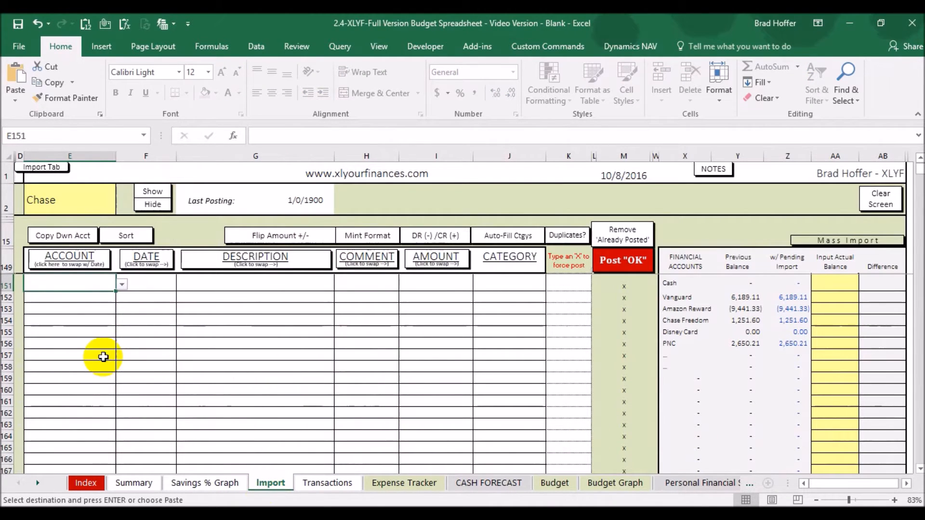
click(68, 295)
click(68, 284)
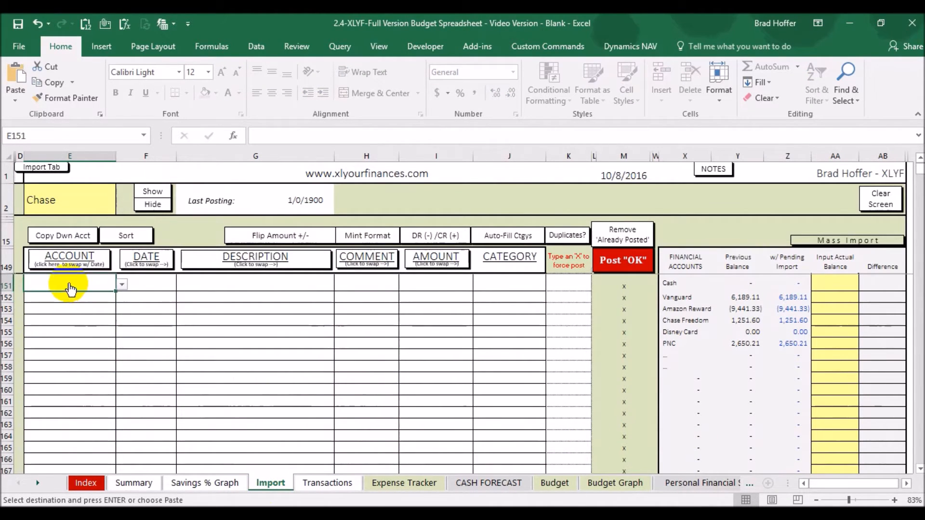
click(13, 100)
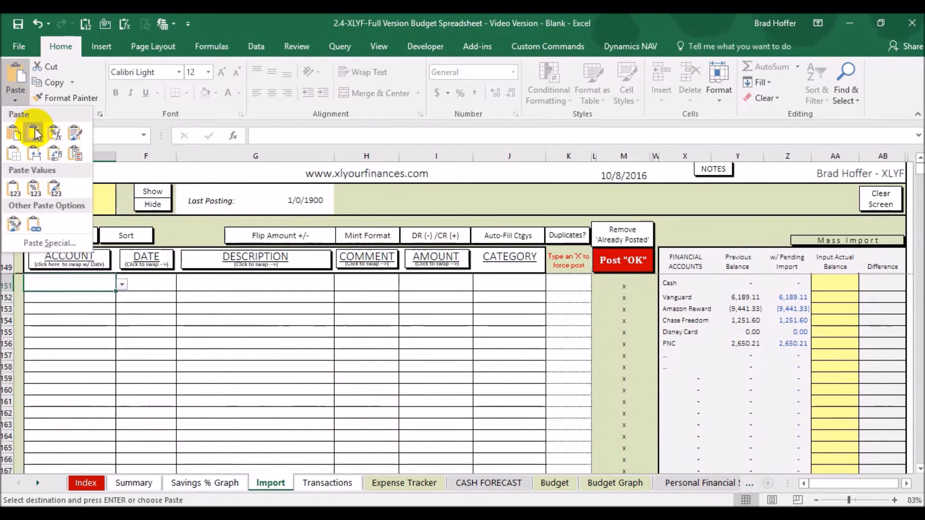
click(14, 189)
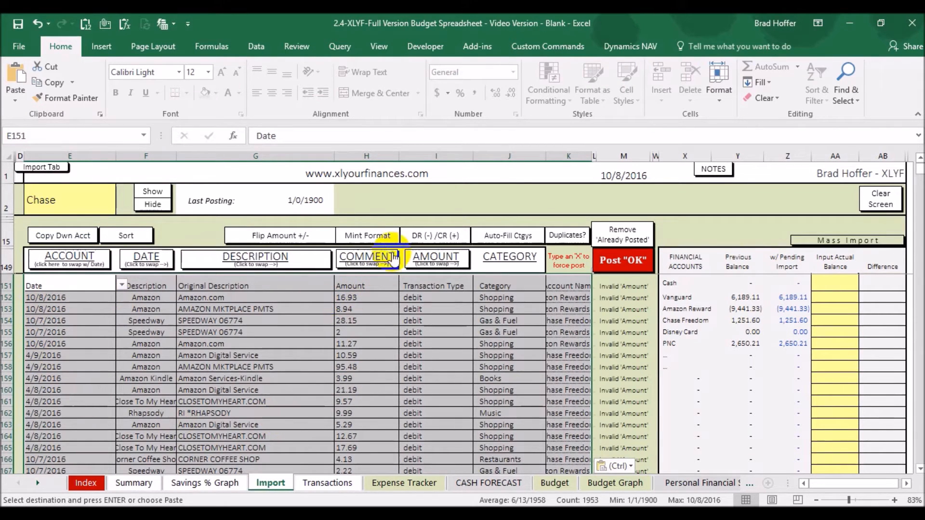
Run Mint Format on the pasted transactions and confirm the reformatting.
click(371, 236)
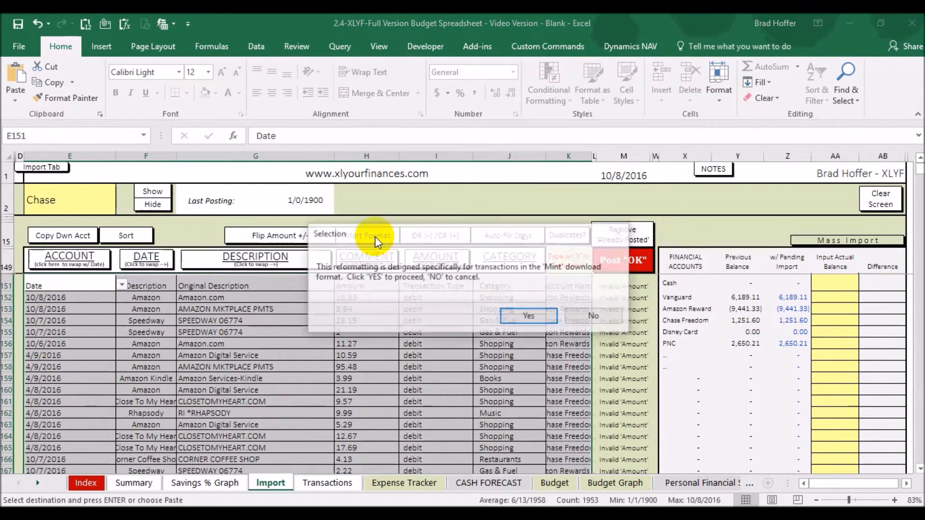
click(523, 317)
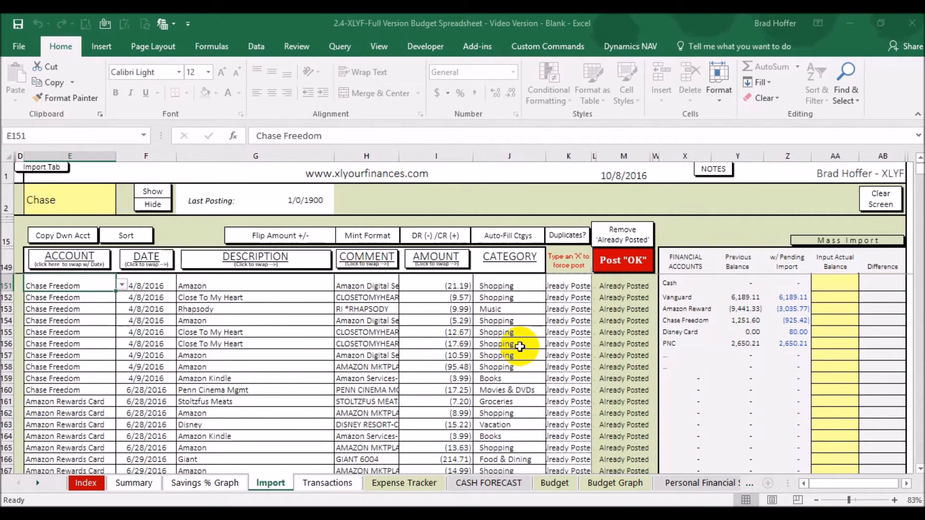
Auto-fill categories for the imported transactions on the Import tab.
click(322, 482)
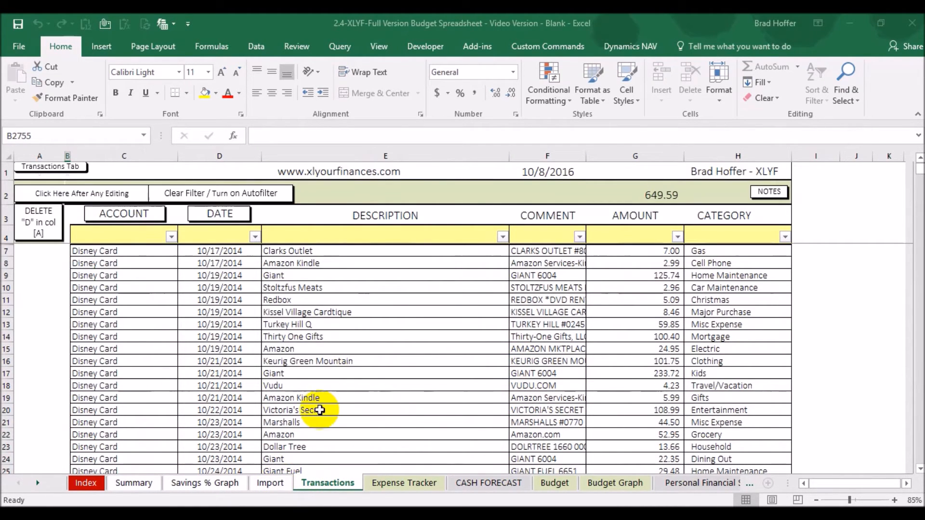
click(275, 485)
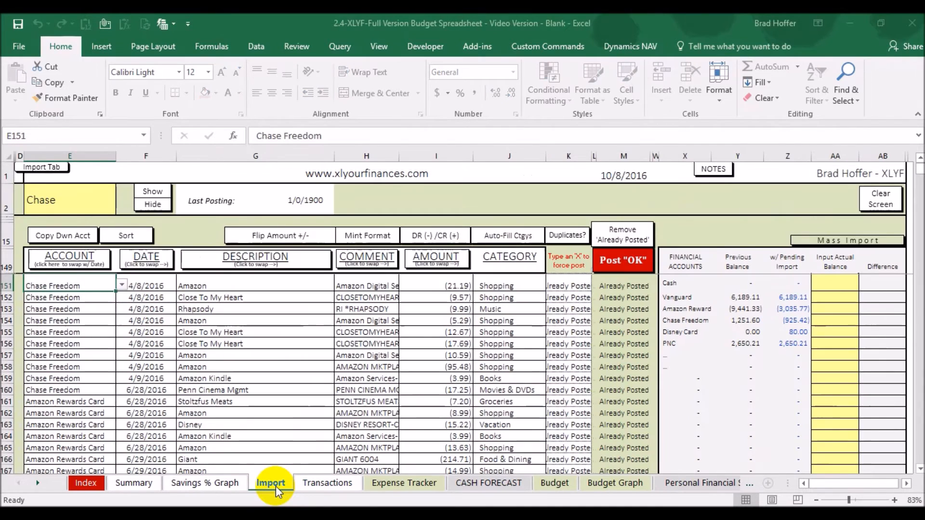
click(508, 235)
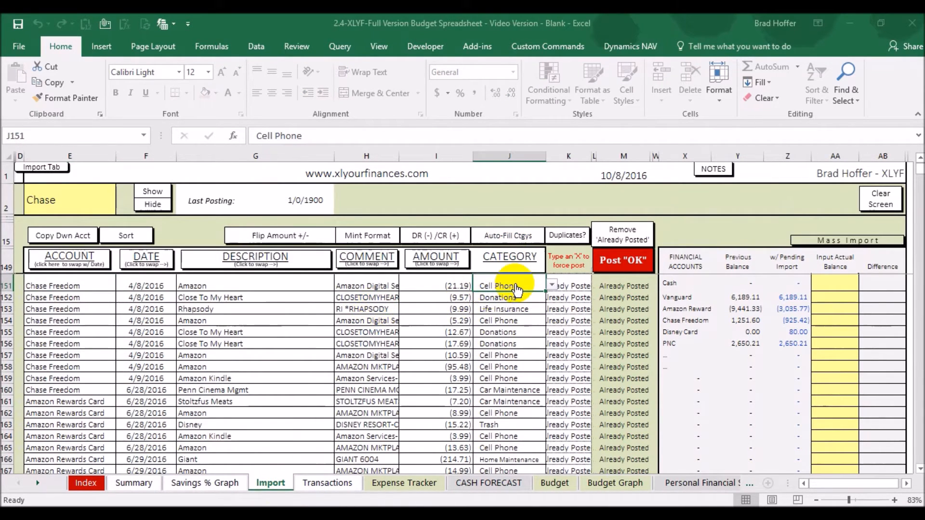
Remove the already posted transactions from the import list.
scroll(373, 352, down, 4)
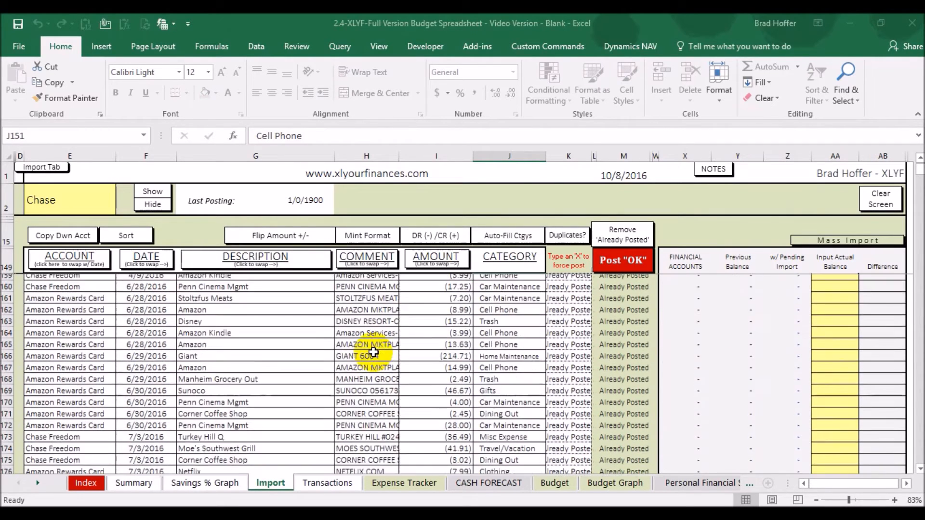
scroll(374, 349, down, 1)
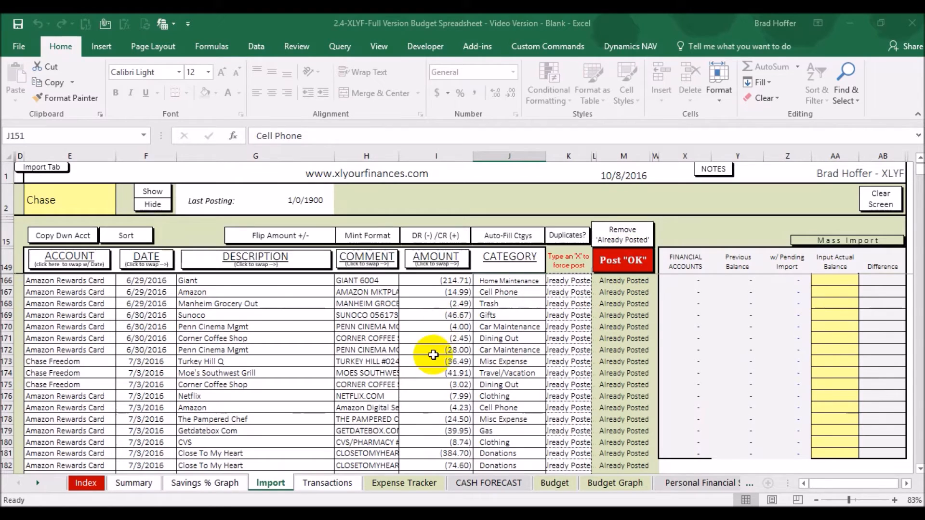
click(621, 241)
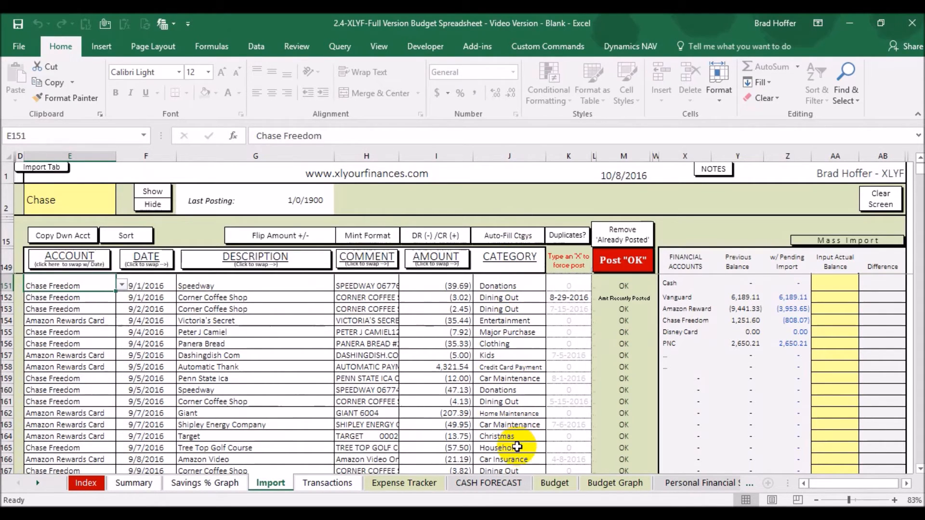
Review the imported rows, including the Automatic Thank credit card payment row, down to the end of the list.
drag(94, 366, 508, 367)
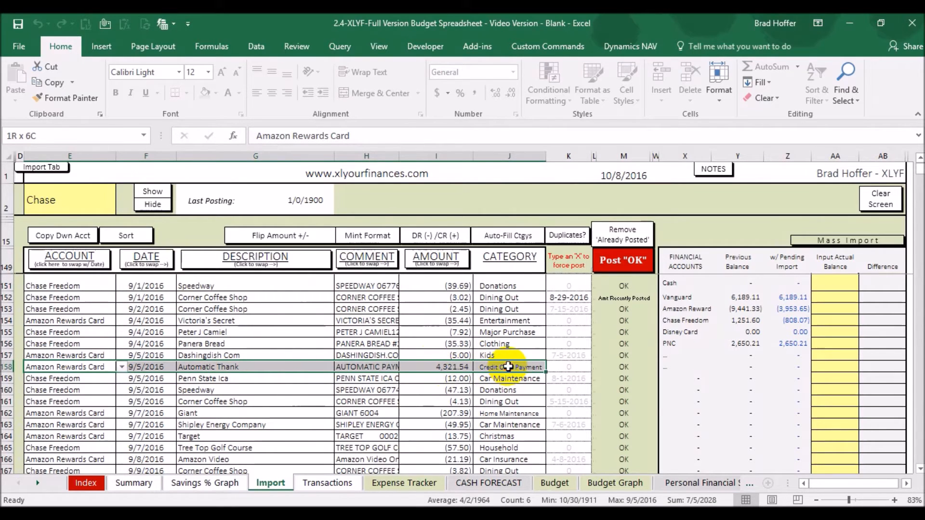
click(522, 368)
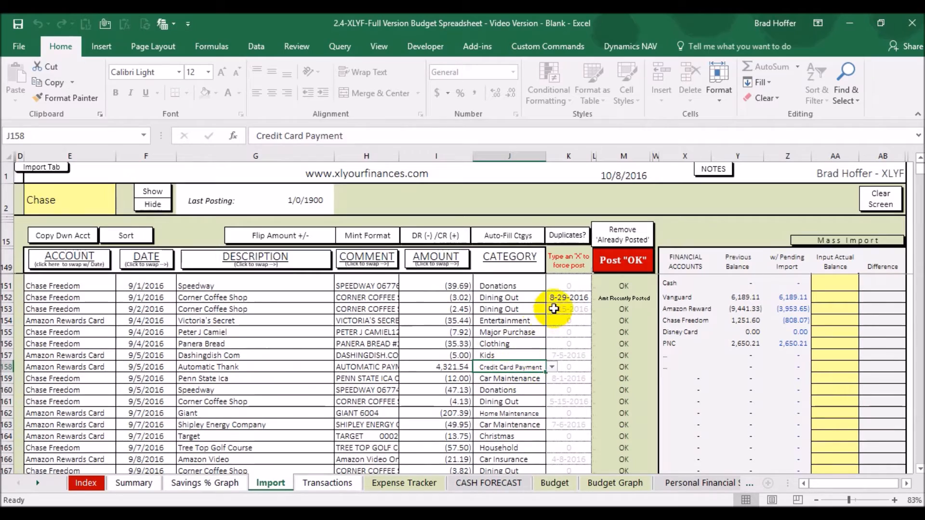
scroll(443, 352, down, 5)
scroll(434, 341, down, 12)
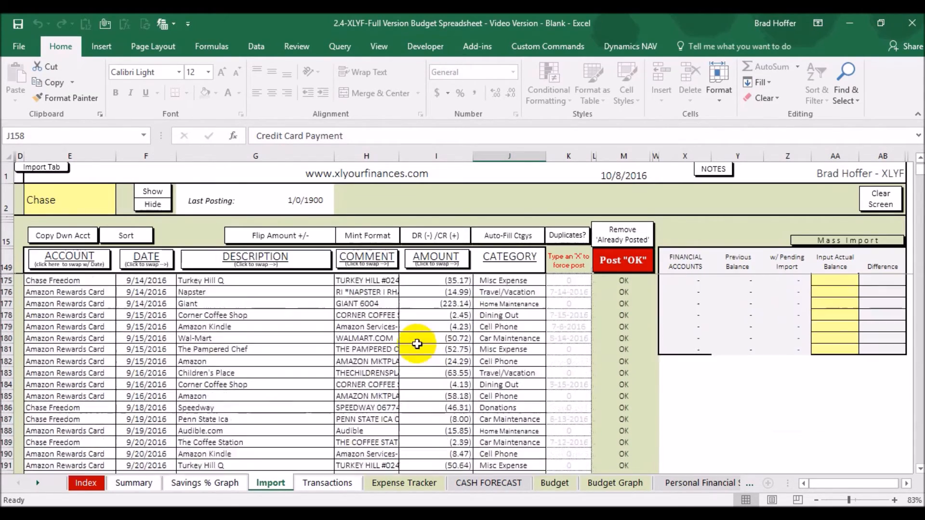
scroll(409, 348, down, 9)
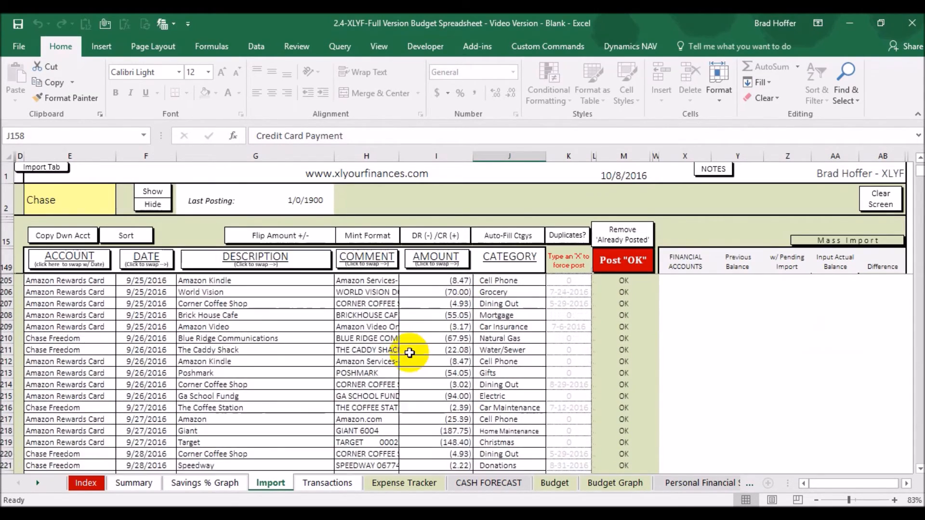
scroll(200, 305, down, 9)
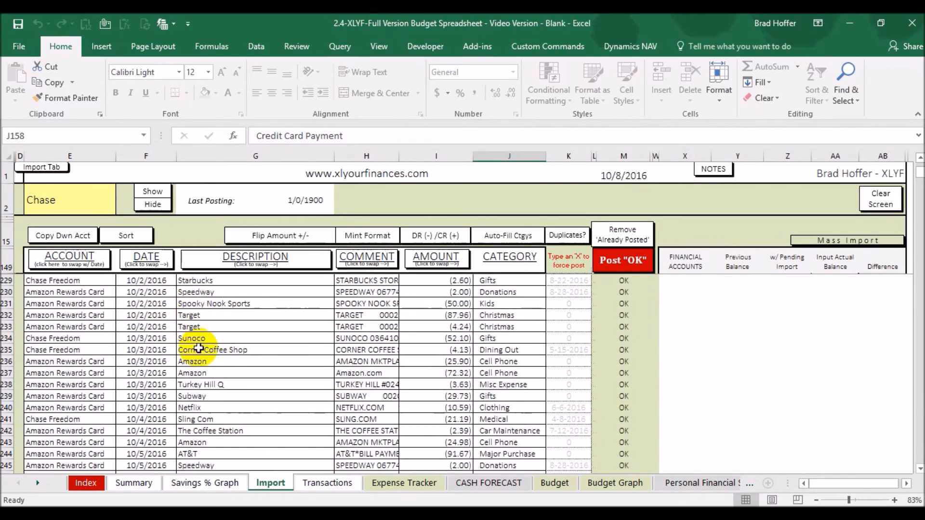
scroll(349, 355, down, 1)
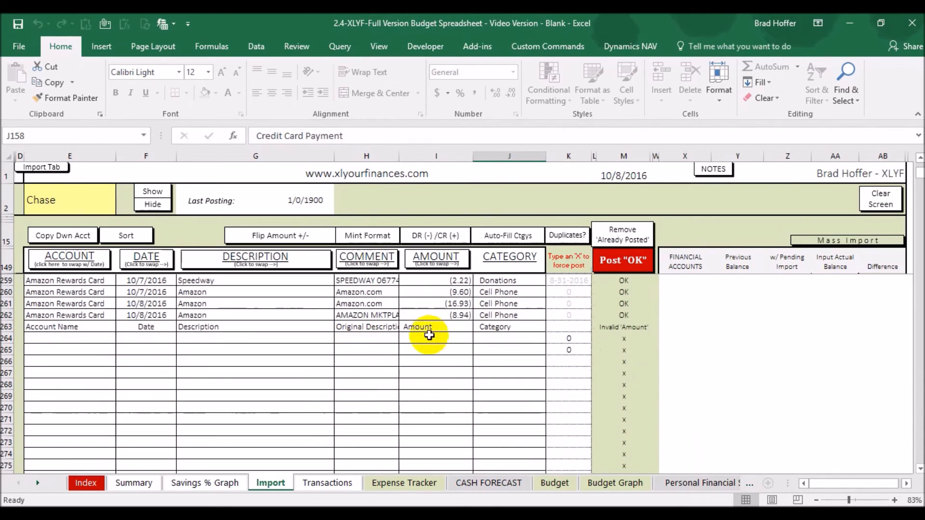
Clear the leftover header row 263 across the import columns, then undo the clearing.
click(73, 327)
drag(131, 324, 526, 332)
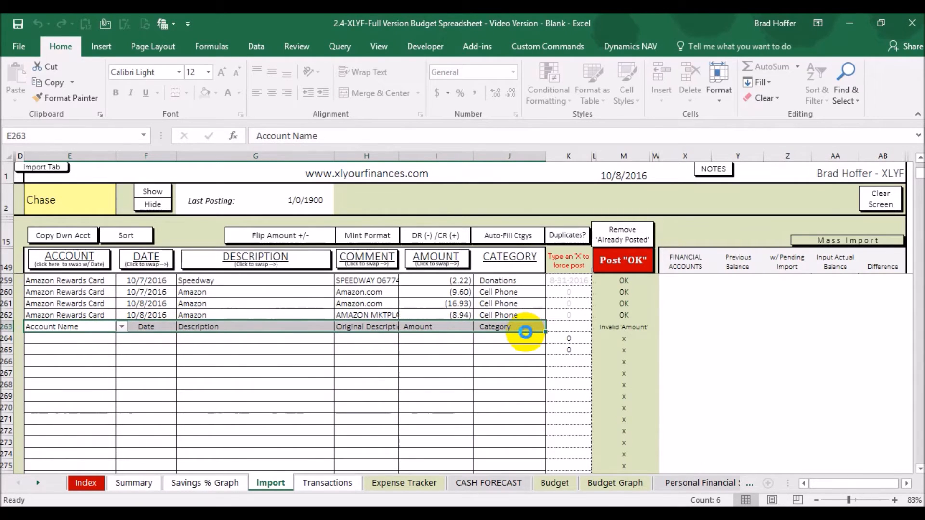
key(Delete)
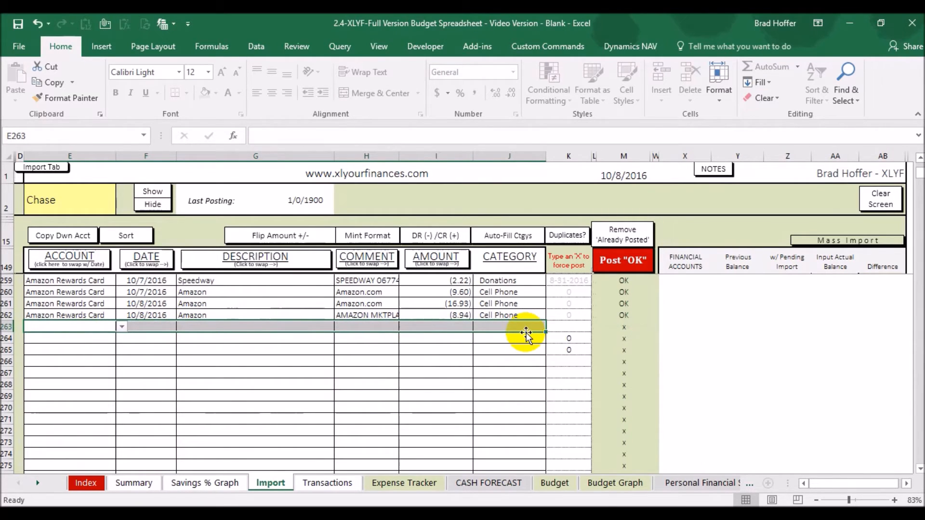
click(38, 25)
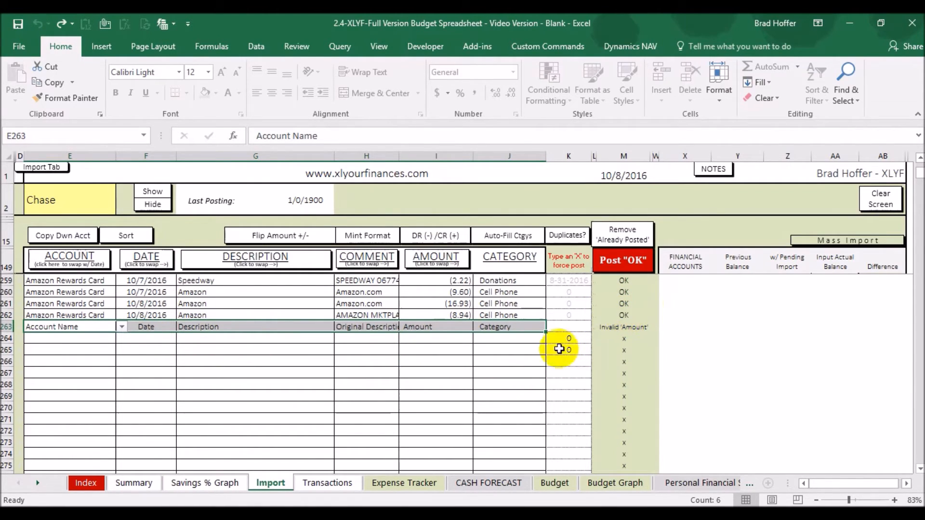
Examine the duplicate-date flag on the Corner Coffee Shop row and select the account name cell.
scroll(500, 375, up, 20)
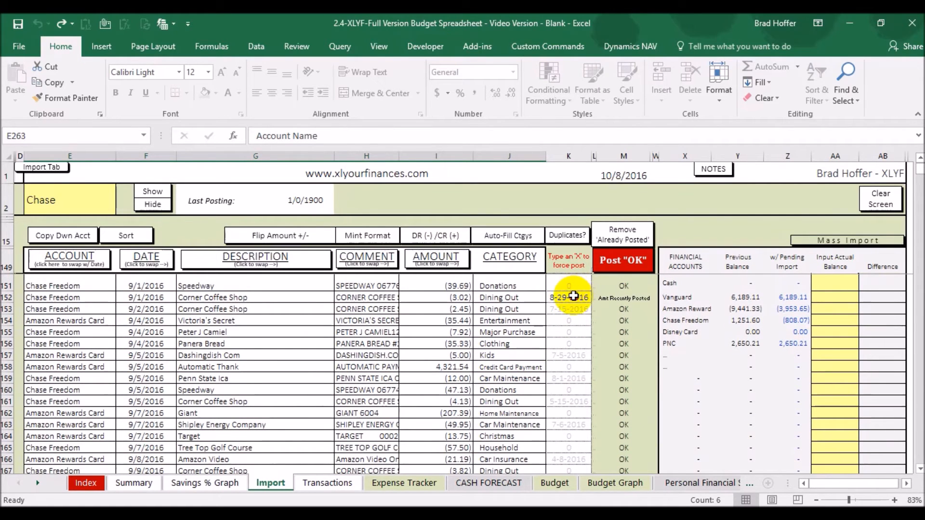
click(573, 297)
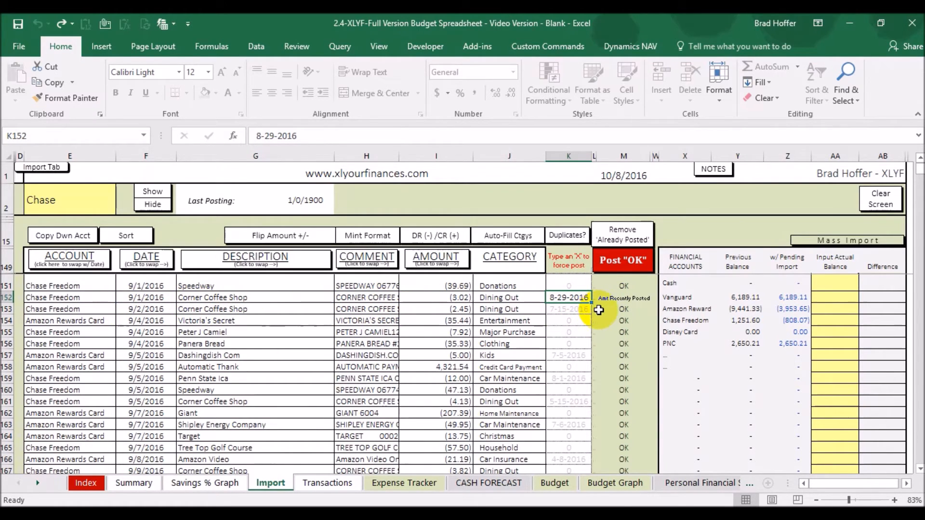
click(94, 212)
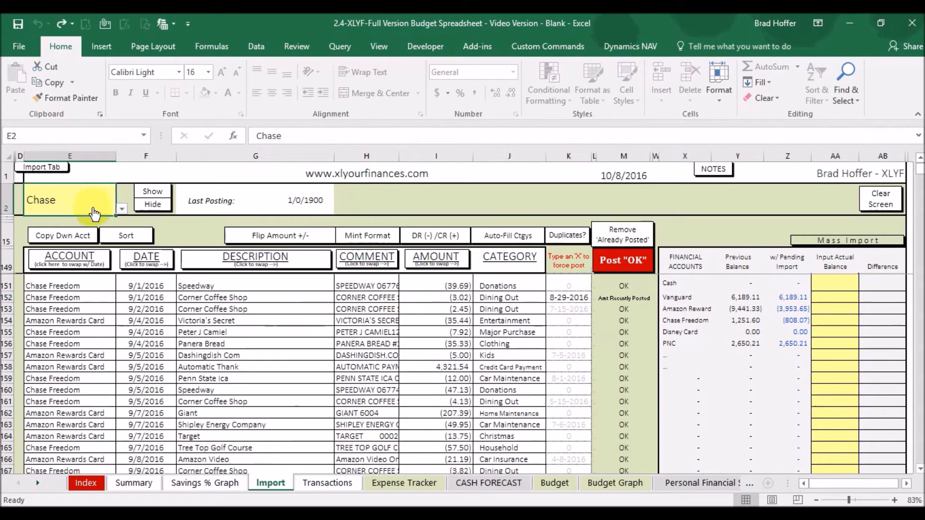
Select Chase Freedom as the account and show, then hide, its previously posted transactions.
click(121, 210)
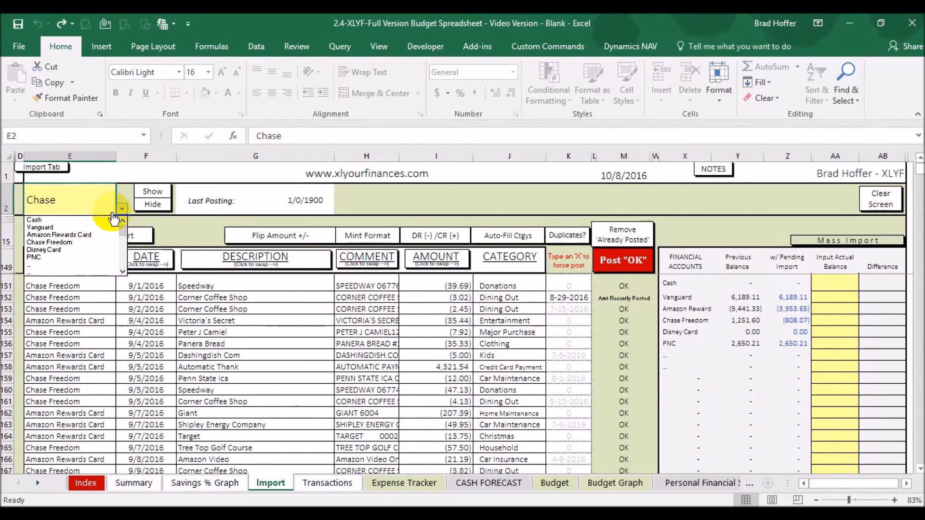
click(81, 242)
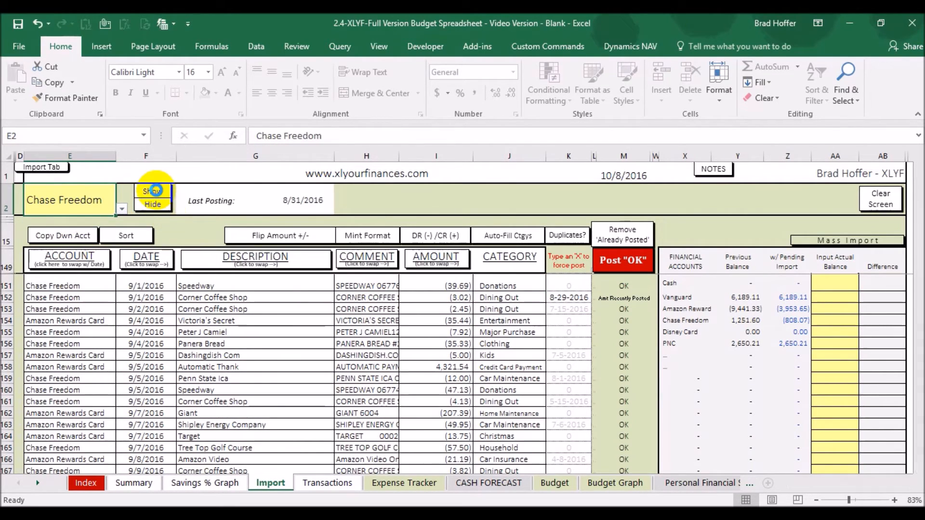
click(155, 190)
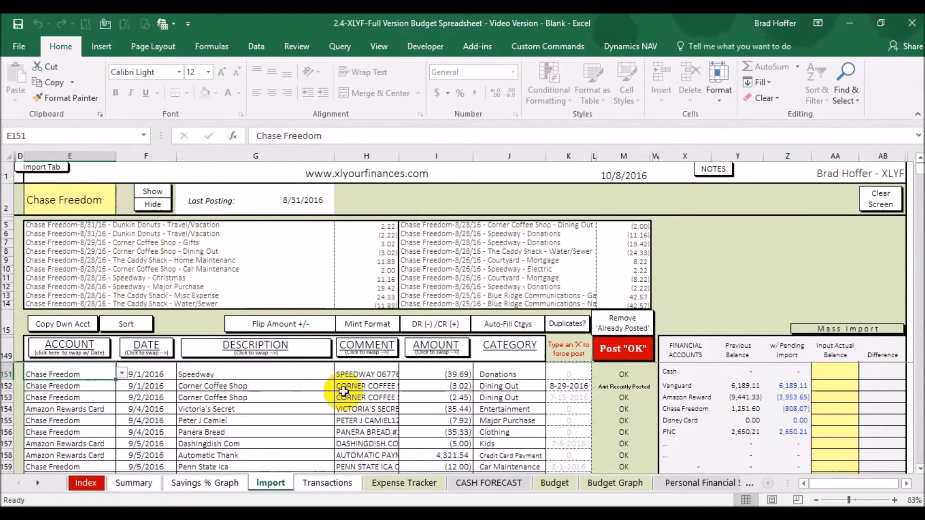
click(162, 206)
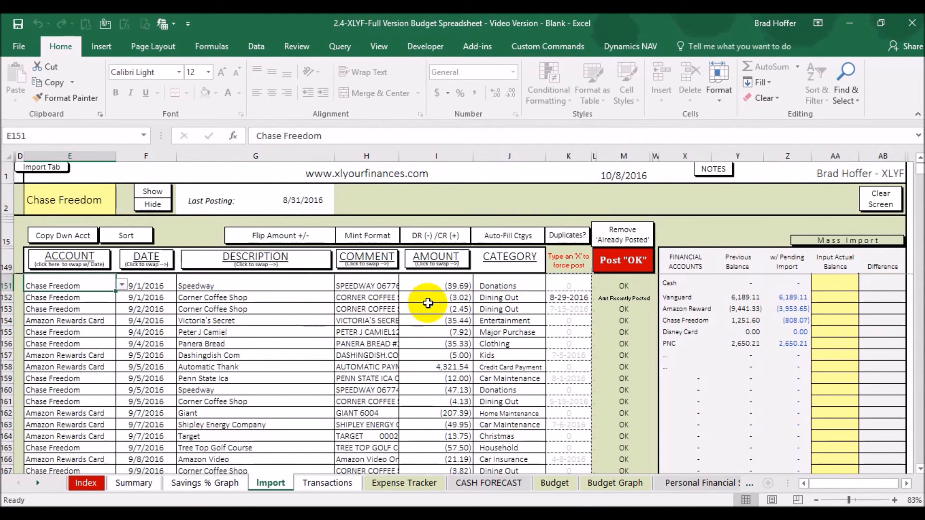
Force-post the 9/1 Corner Coffee Shop row by entering x in its duplicates column.
drag(88, 299, 550, 302)
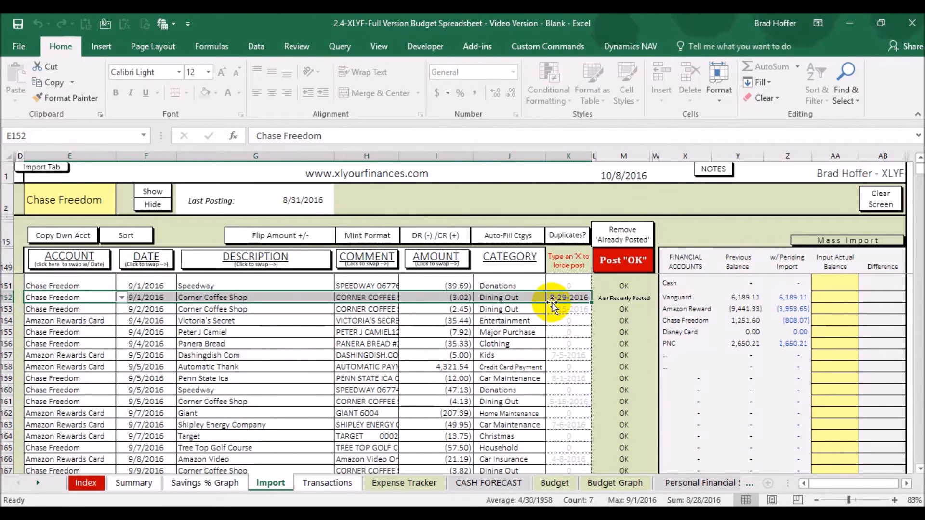
click(565, 297)
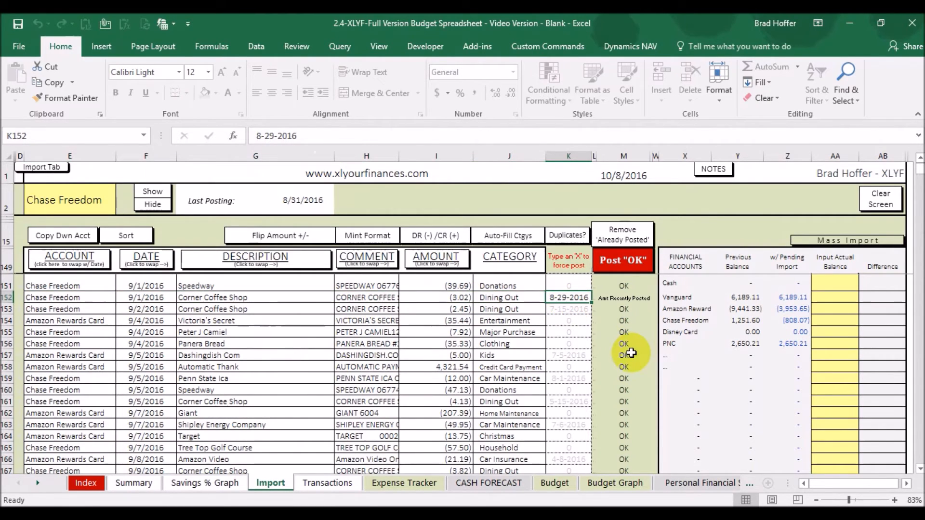
text(x)
click(440, 320)
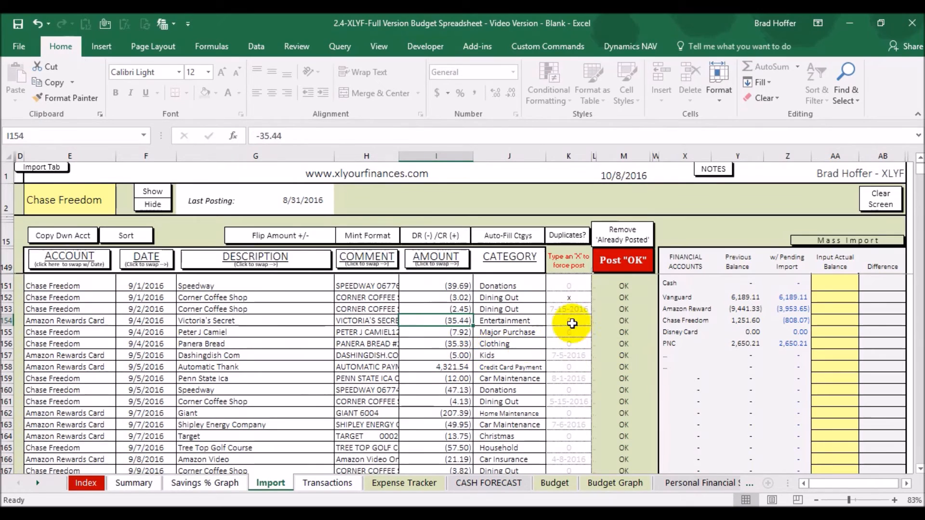
click(572, 297)
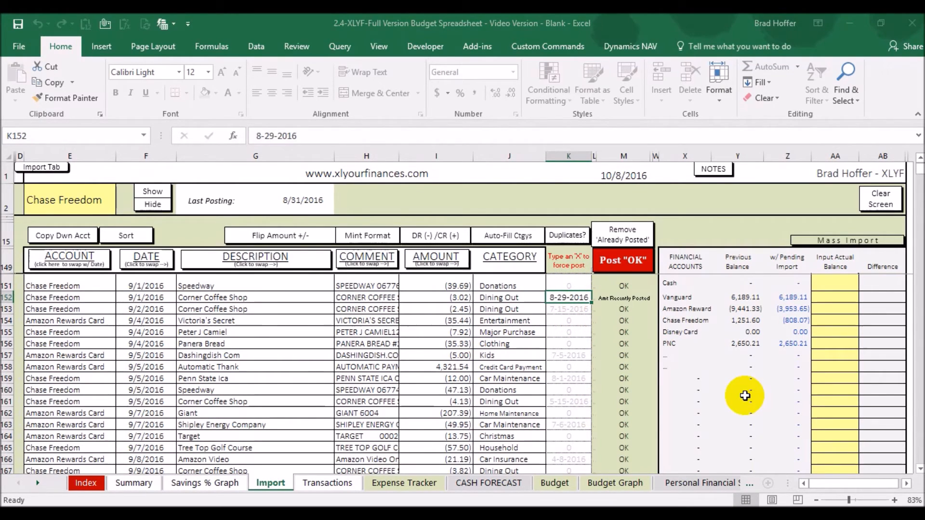
key(Return)
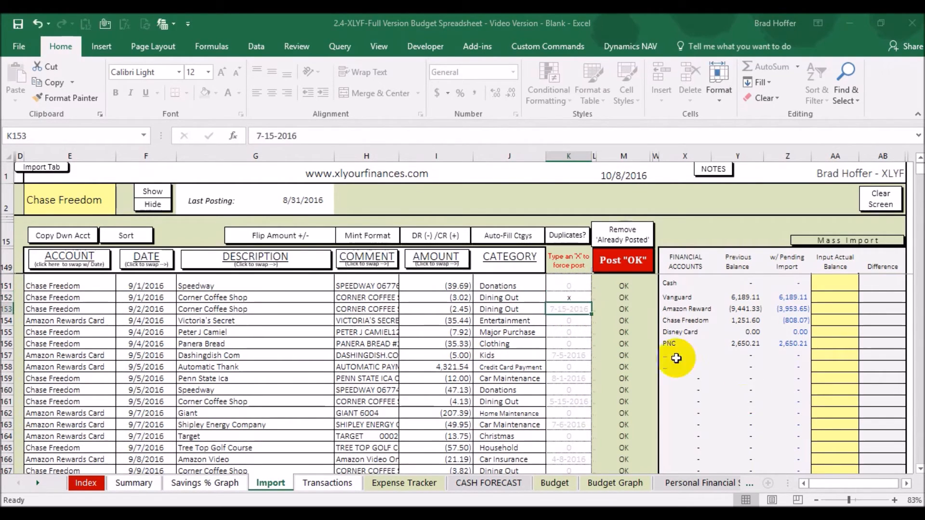
click(574, 297)
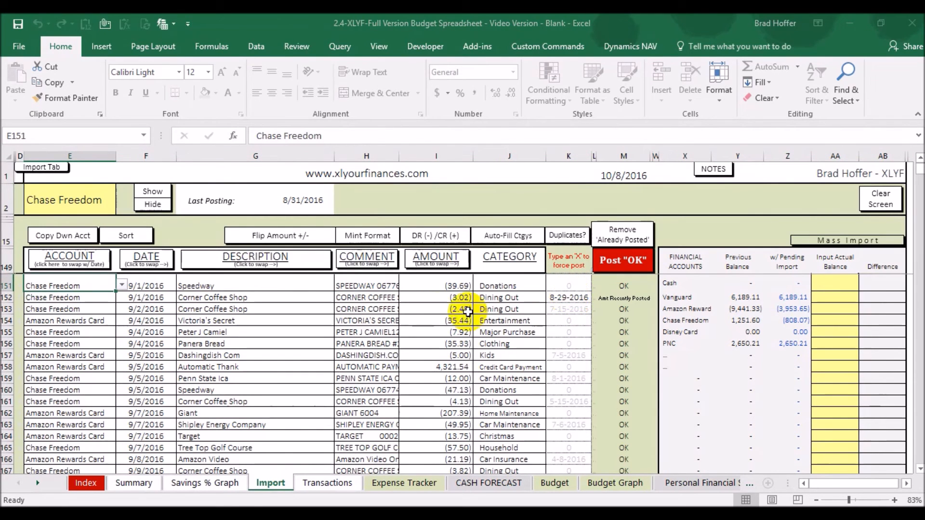
click(566, 297)
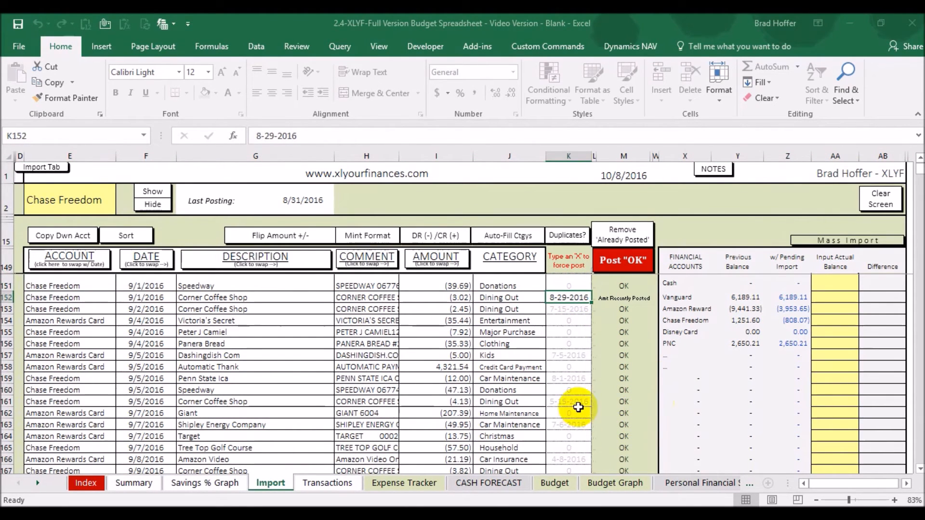
text(x)
click(509, 323)
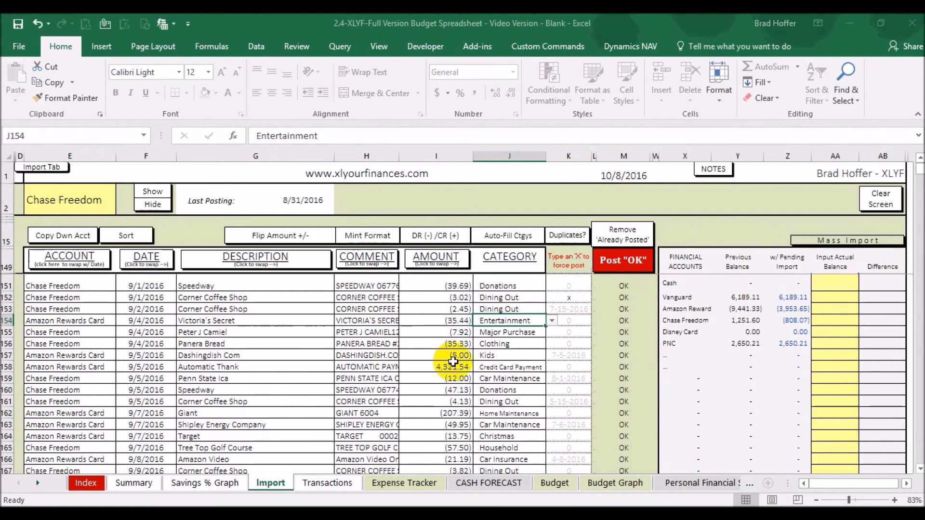
Compare the pending Amazon Reward and Chase Freedom balances with the account balances on Mint's Overview page.
click(806, 310)
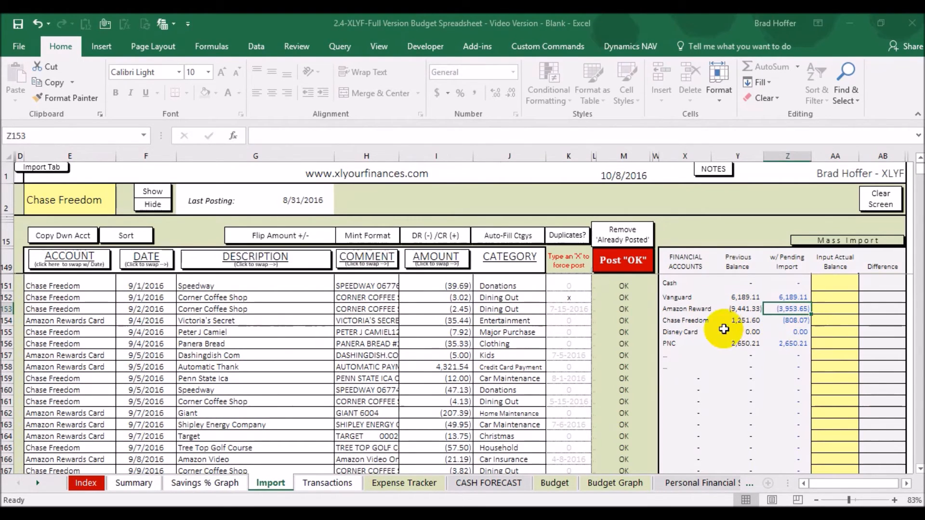
click(770, 320)
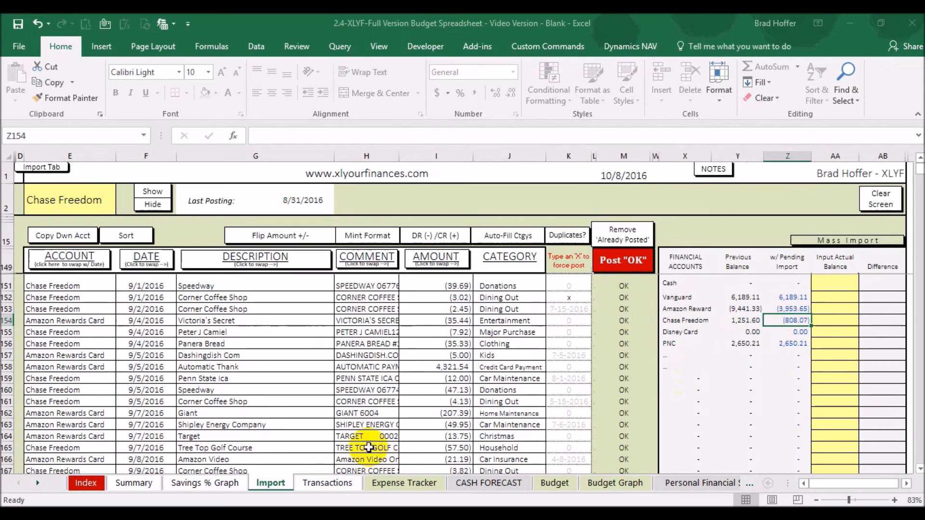
click(284, 505)
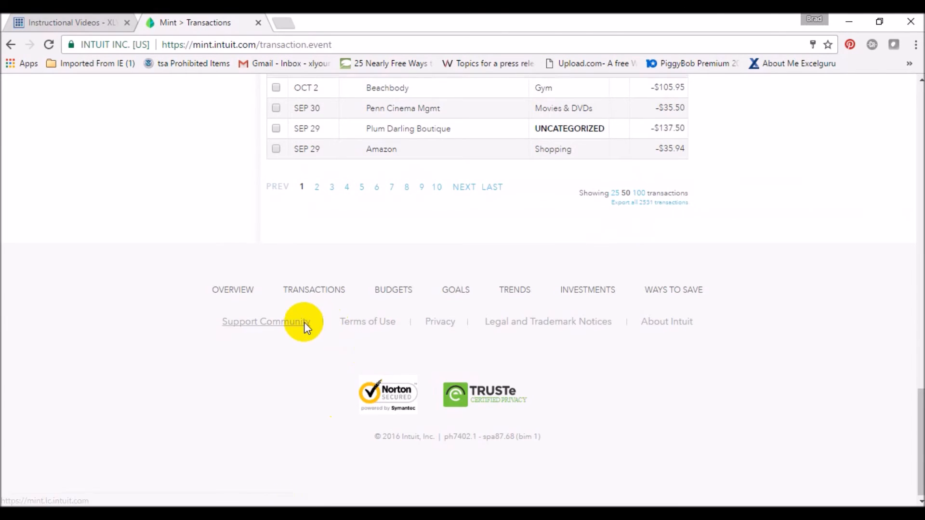
scroll(304, 330, up, 20)
click(356, 143)
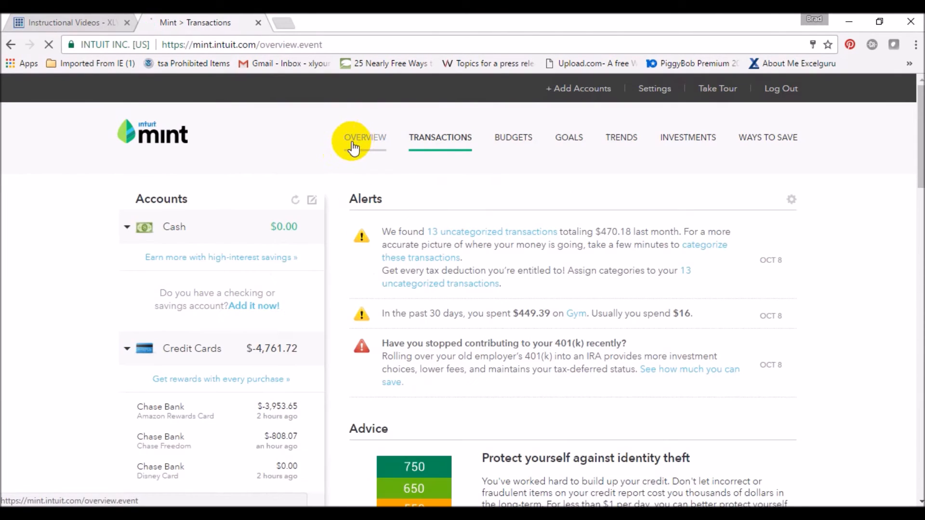
scroll(284, 400, down, 2)
scroll(241, 318, up, 2)
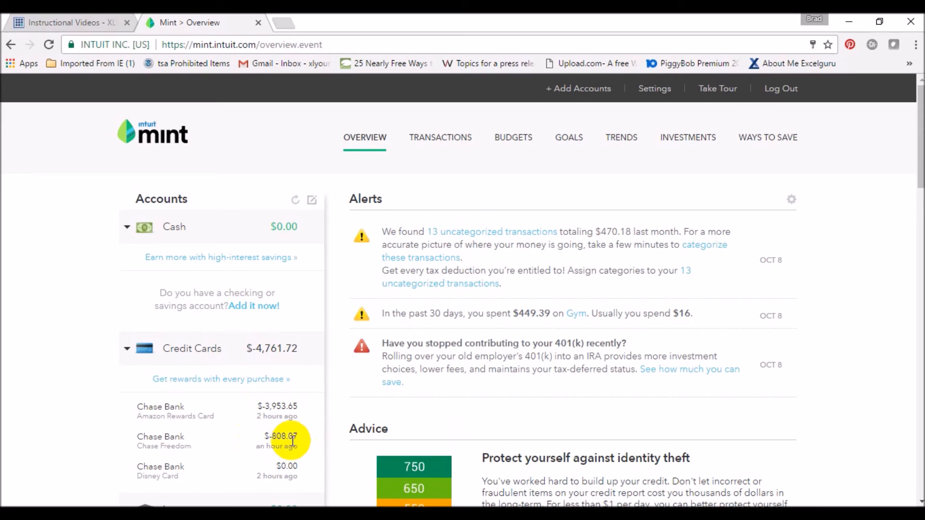
mouse_move(609, 506)
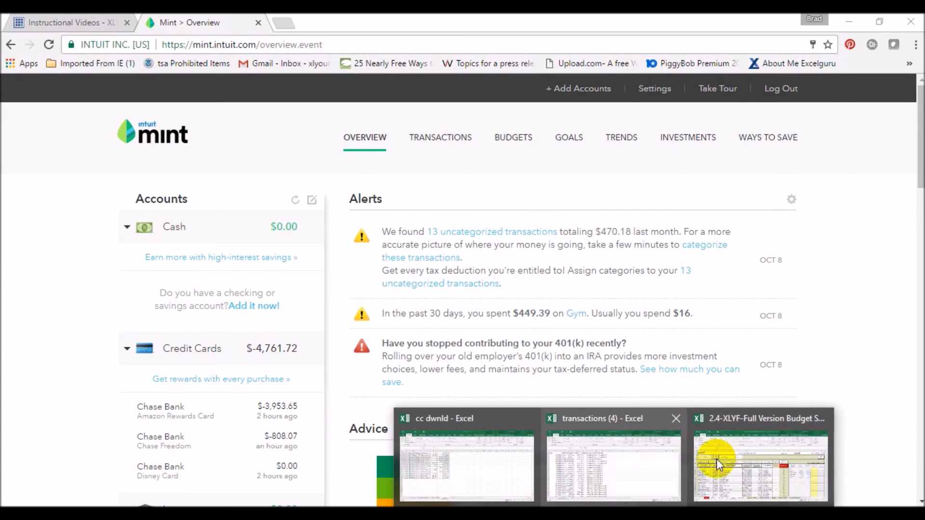
click(716, 458)
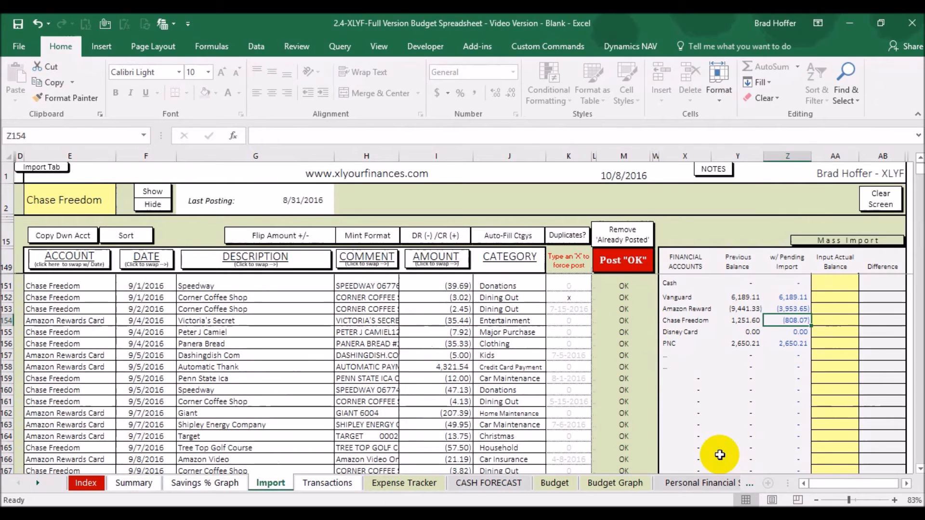
Post the OK transactions and clear the leftover header labels from row 151 of the import area.
click(621, 261)
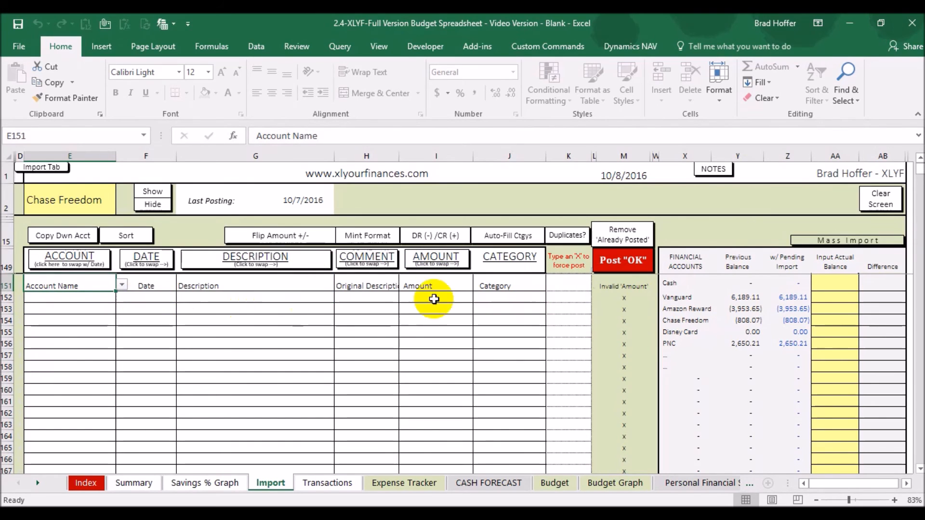
click(153, 285)
click(433, 287)
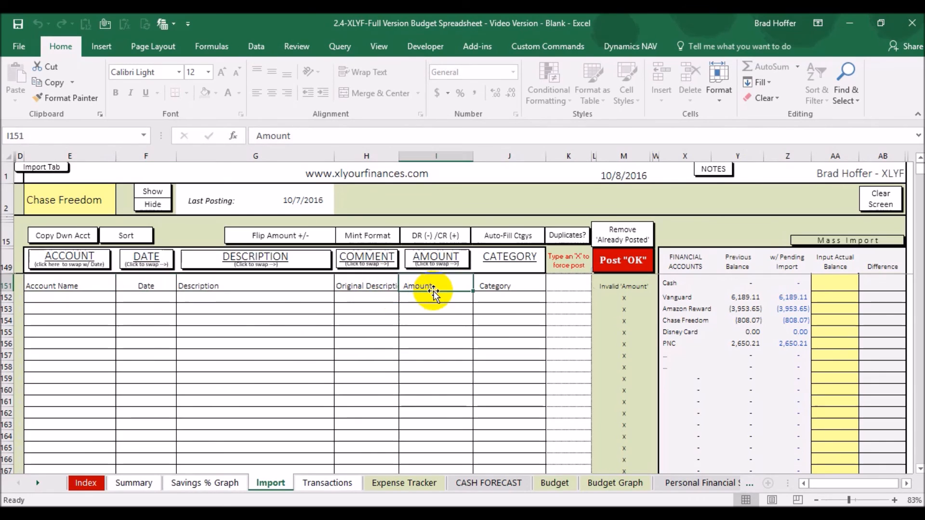
click(573, 282)
drag(500, 285, 95, 292)
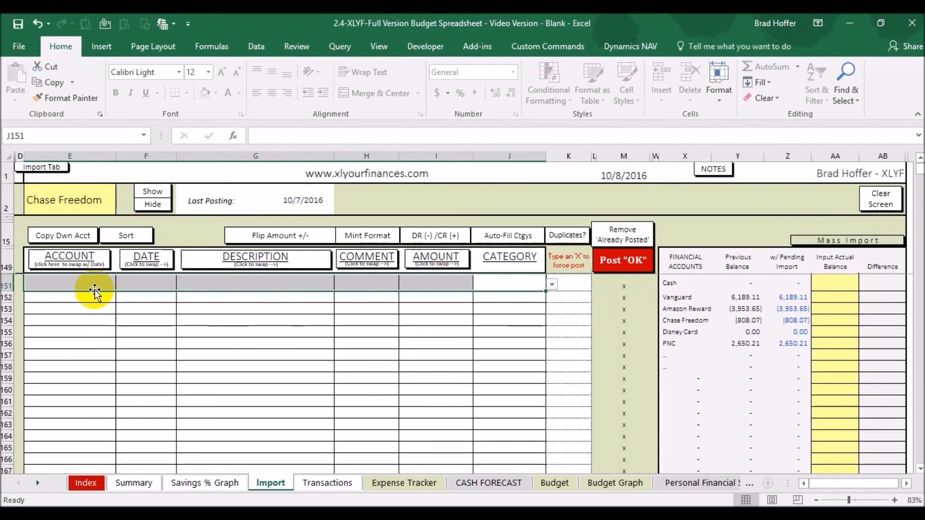
click(93, 281)
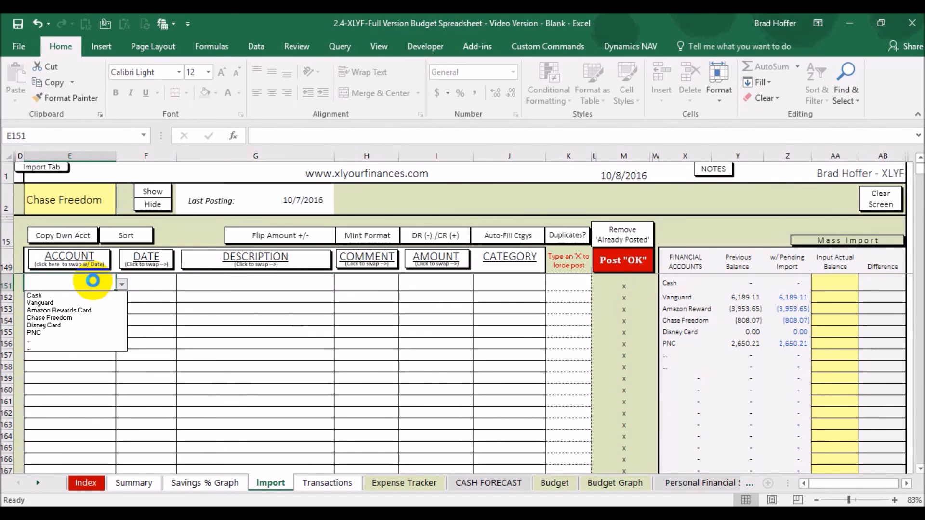
click(172, 319)
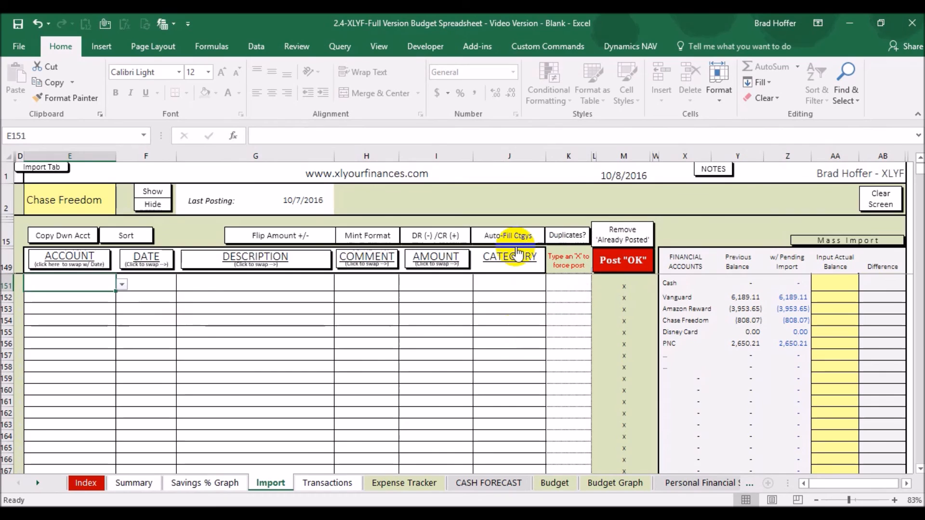